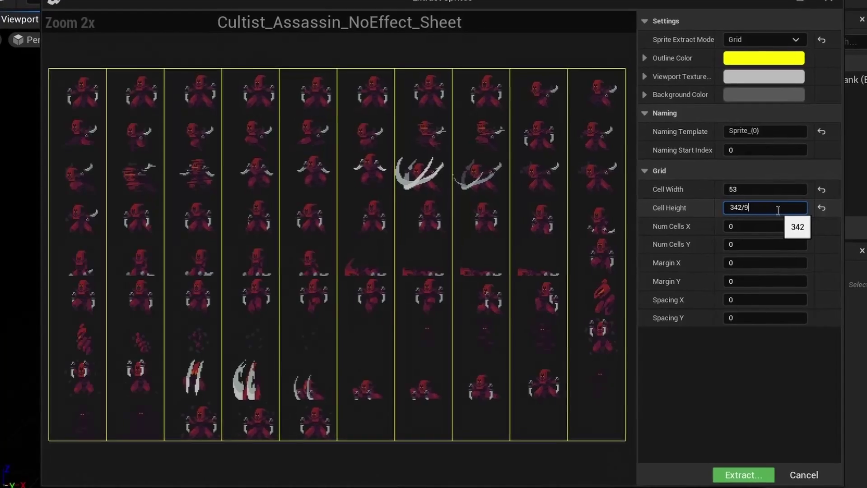
Preview the PaperZD Side Scroller and PaperZD Top Down templates.
{"action": "key", "text": "Return"}
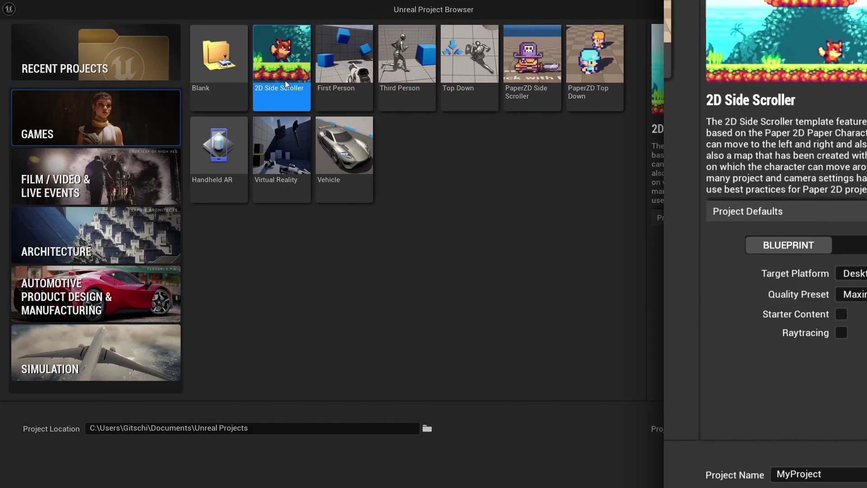
{"action": "left_click", "coordinate": [546, 109]}
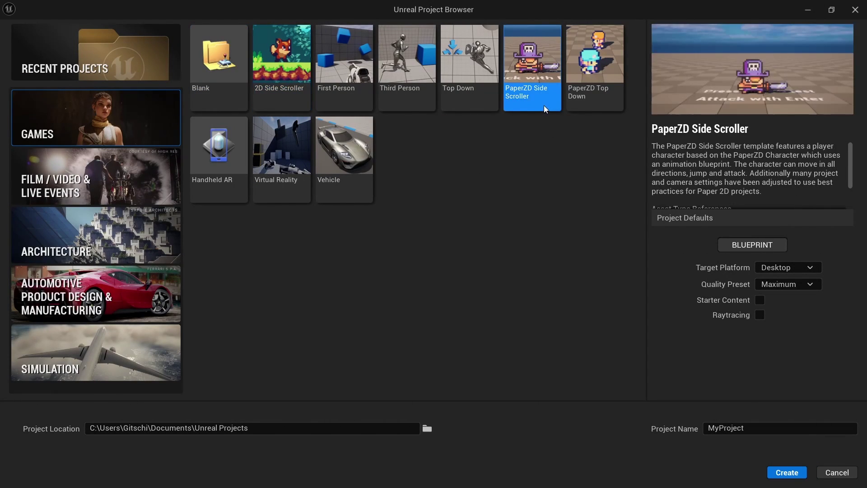
{"action": "left_click", "coordinate": [623, 106]}
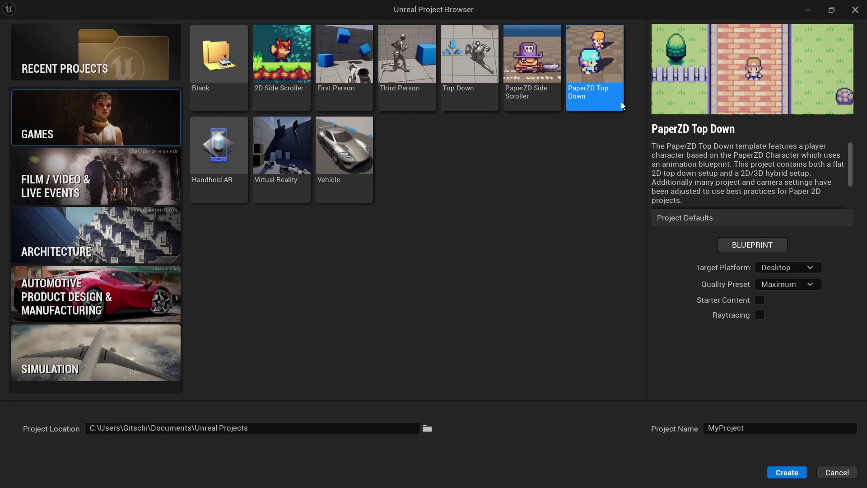
Rename the TP_2DSideScrollerBP-main folder to TP_2DSideScrollerBP.
{"action": "left_click", "coordinate": [381, 223]}
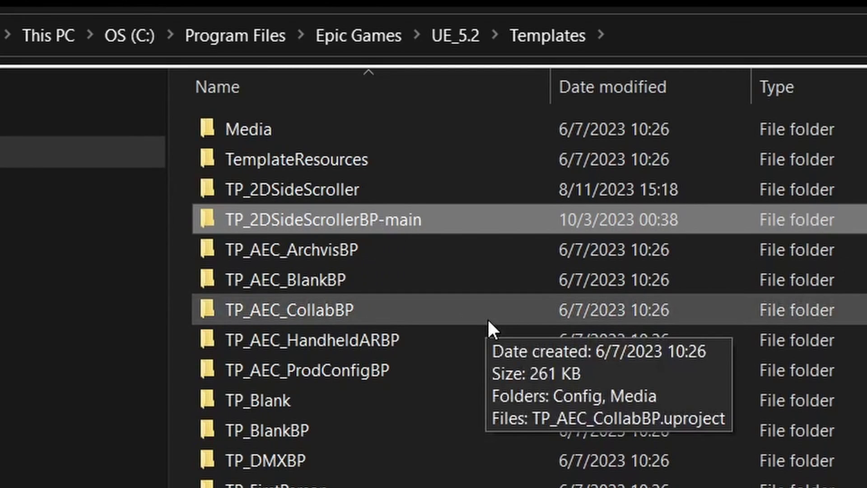
{"action": "key", "text": "F2"}
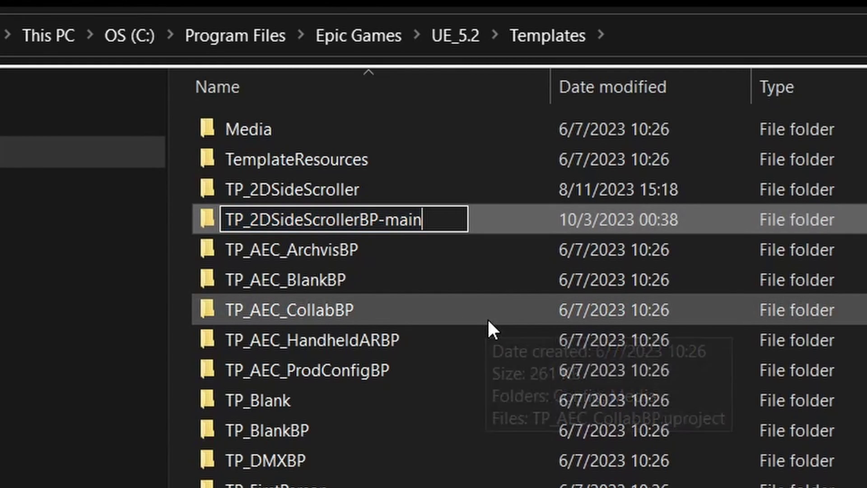
{"action": "key", "text": "BackSpace"}
{"action": "key", "text": "BackSpace"}
{"action": "key", "text": "BackSpace"}
{"action": "key", "text": "BackSpace"}
{"action": "key", "text": "BackSpace"}
{"action": "key", "text": "Return"}
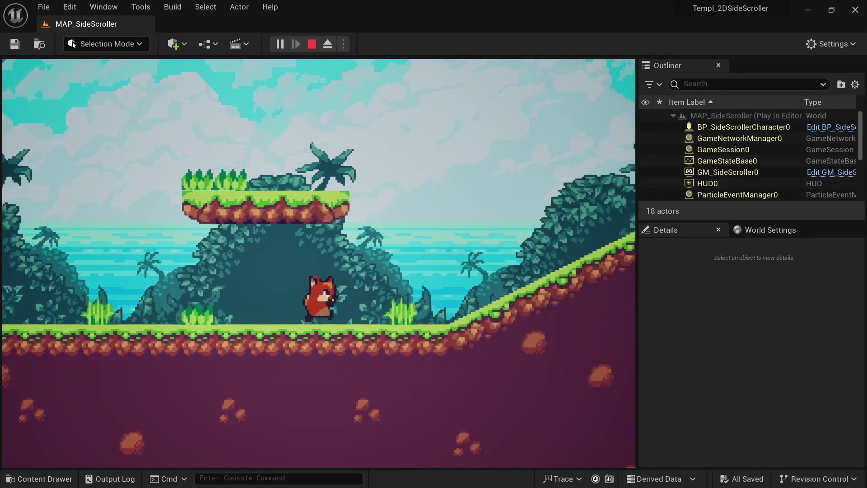
Run the fox right through the level and up the grassy slope, jumping over the hills.
{"action": "key", "text": "d"}
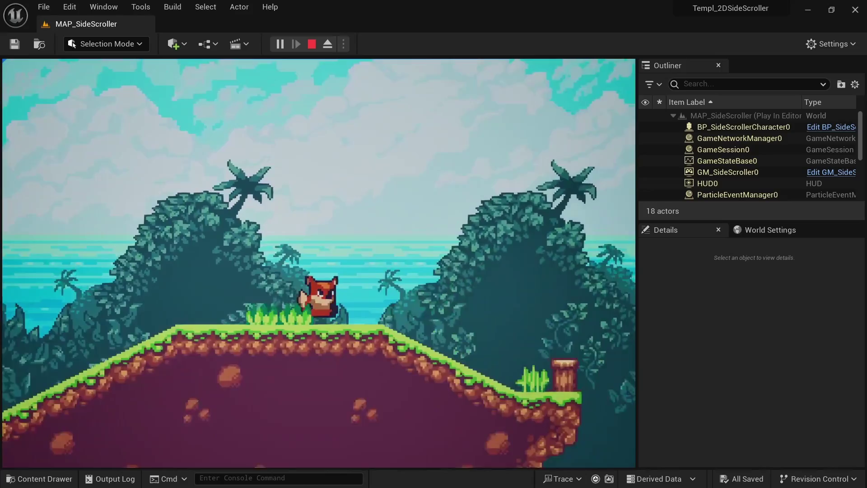
{"action": "key", "text": "d"}
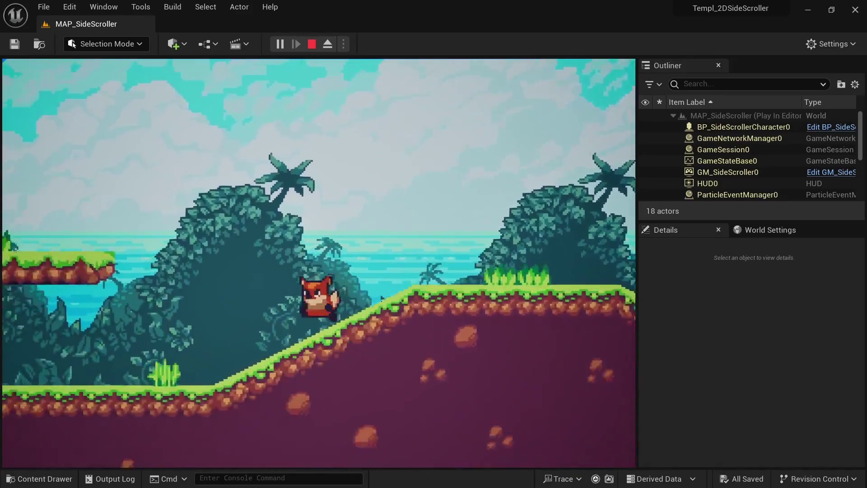
{"action": "key", "text": "d"}
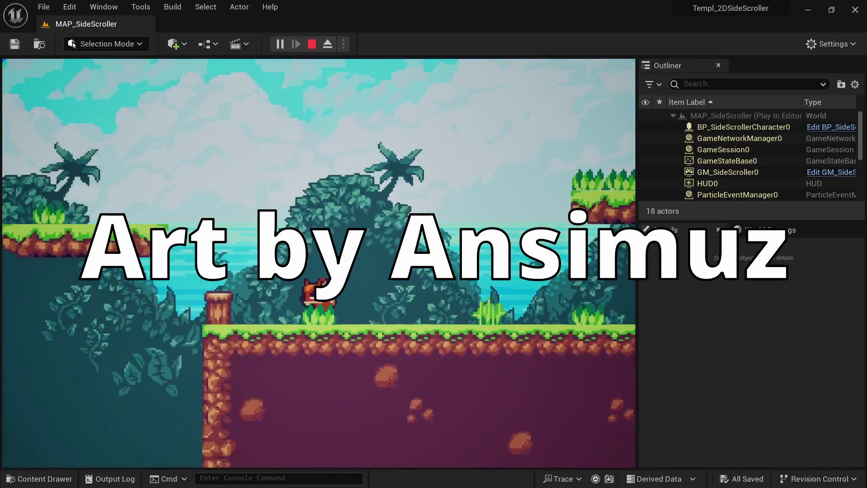
{"action": "key", "text": "d"}
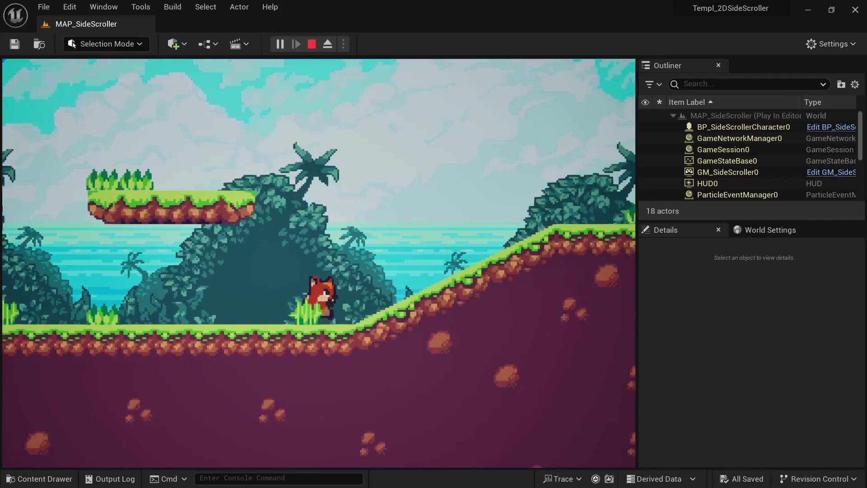
{"action": "key", "text": "d"}
{"action": "key", "text": "space"}
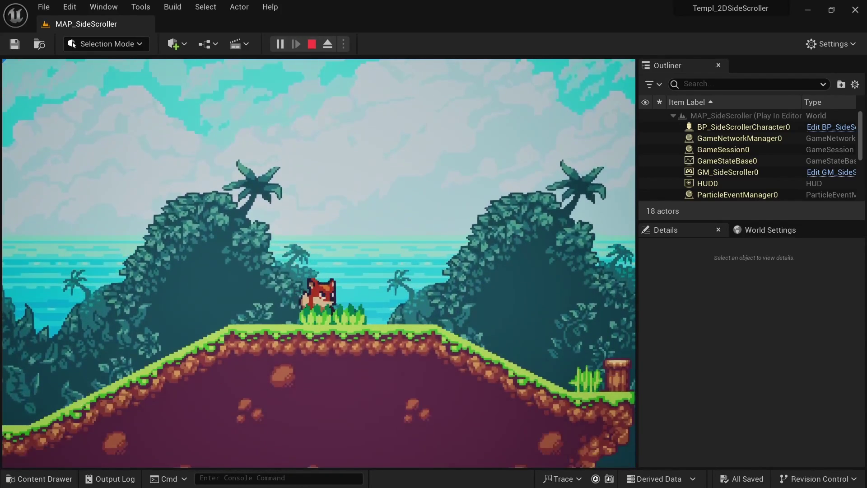
{"action": "key", "text": "space"}
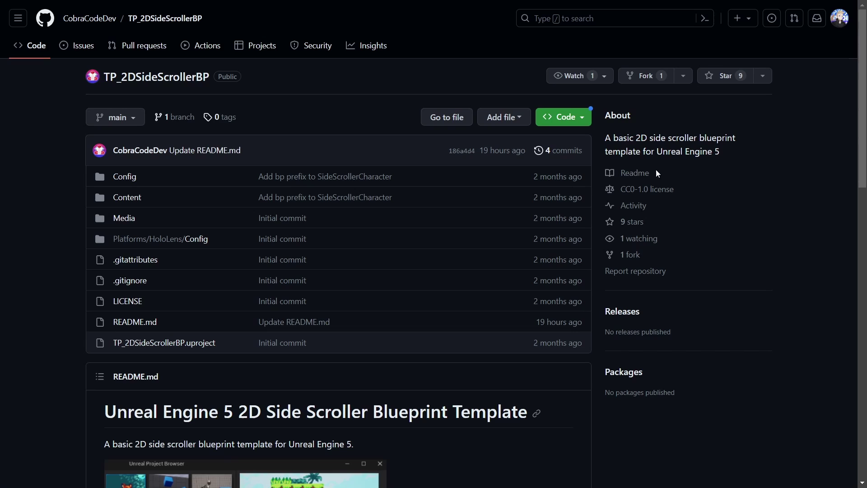
Download the repository as a ZIP and extract it into the Templates folder.
{"action": "left_click", "coordinate": [581, 120]}
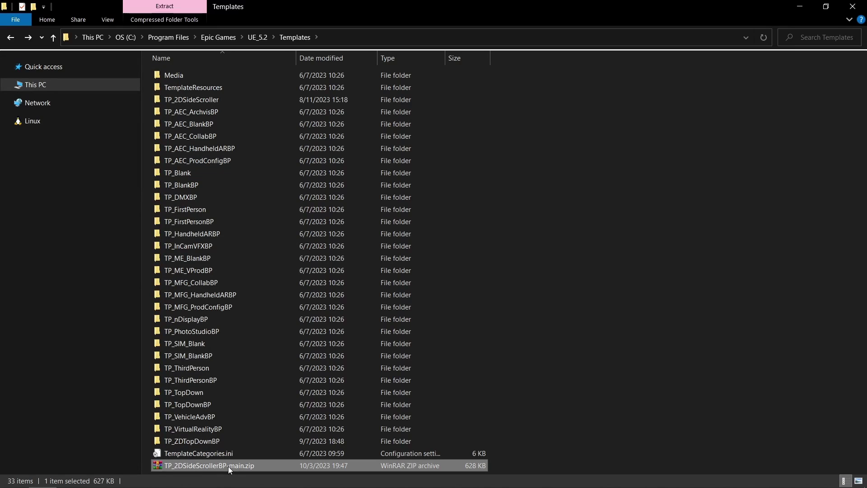
{"action": "right_click", "coordinate": [228, 466]}
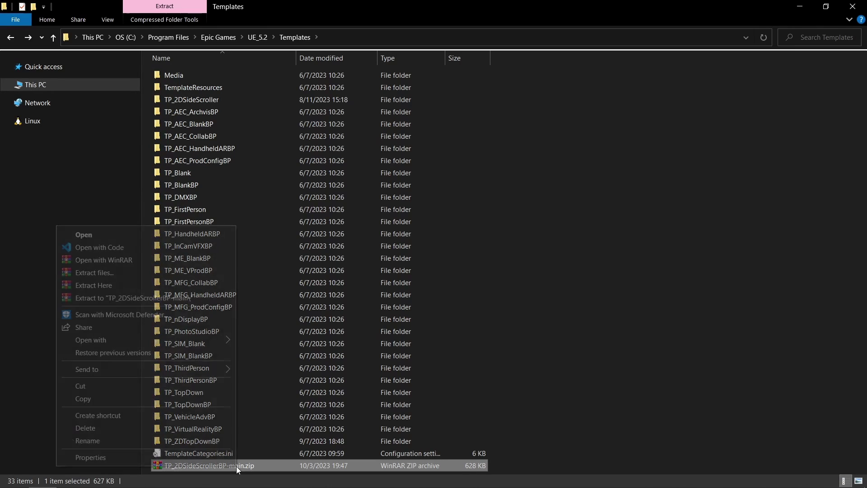
{"action": "left_click", "coordinate": [155, 287]}
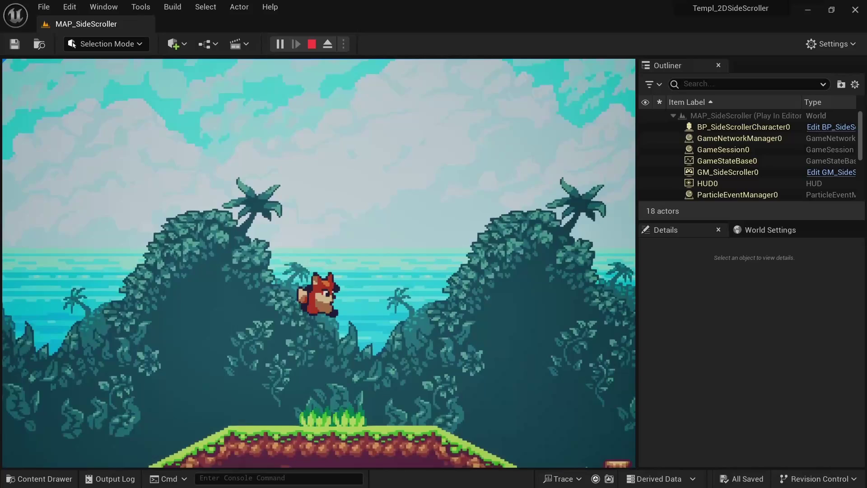
Run the fox left onto the floating platform, jump twice, then drop down and land.
{"action": "key", "text": "a"}
{"action": "key", "text": "space"}
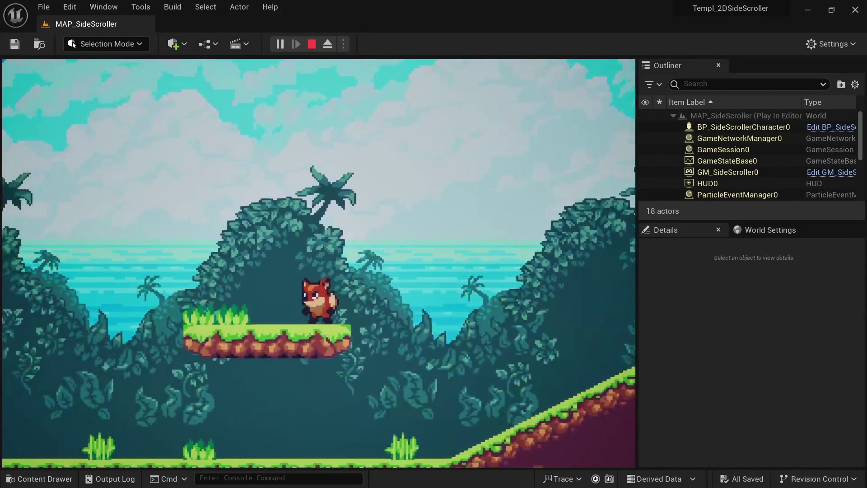
{"action": "key", "text": "space"}
{"action": "key", "text": "a"}
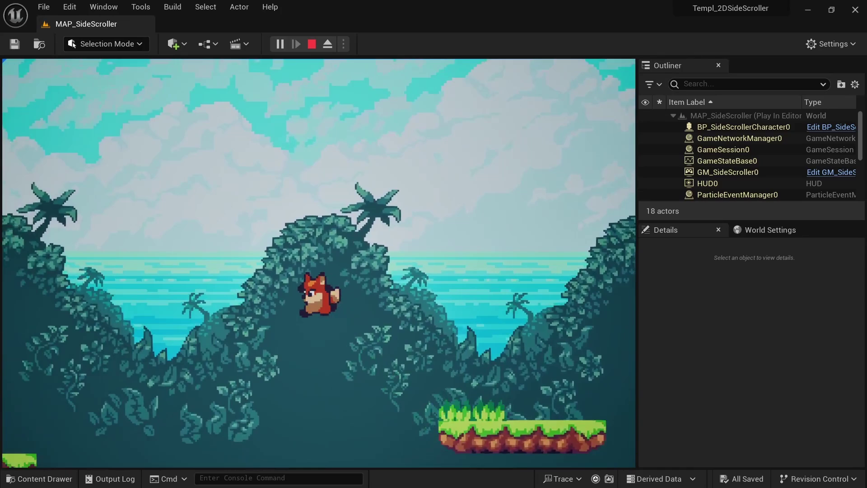
{"action": "key", "text": "space"}
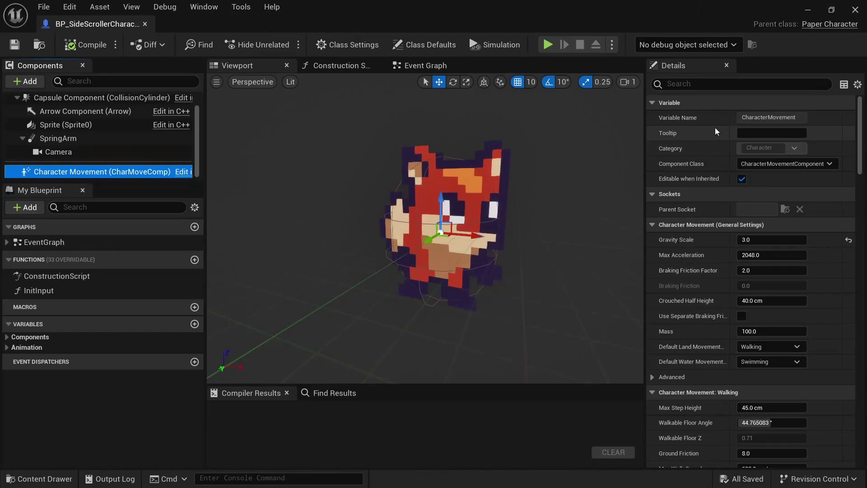
Scroll and pan around the T_Stage_TileSet tiles and the TM_Stage tile map view.
{"action": "scroll", "coordinate": [725, 171], "scroll_direction": "down", "scroll_amount": 4}
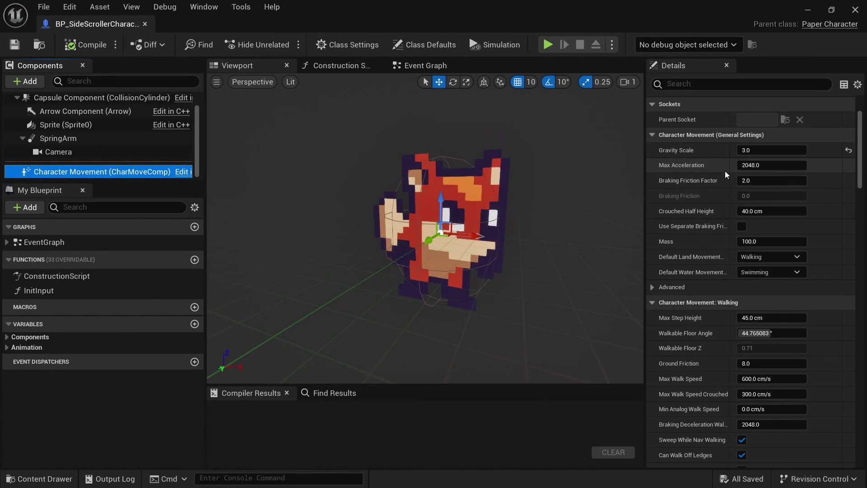
{"action": "scroll", "coordinate": [766, 152], "scroll_direction": "down", "scroll_amount": 6}
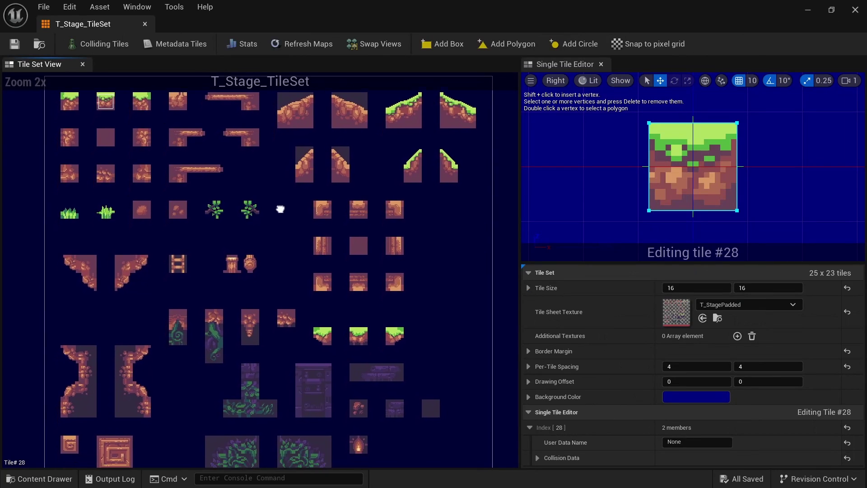
{"action": "right_click_drag", "start_coordinate": [280, 208], "coordinate": [252, 213]}
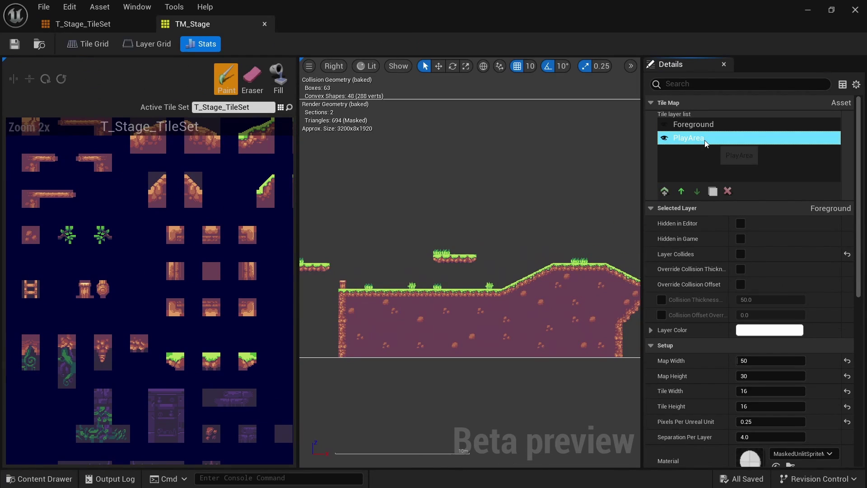
{"action": "right_click_drag", "start_coordinate": [543, 292], "coordinate": [543, 316]}
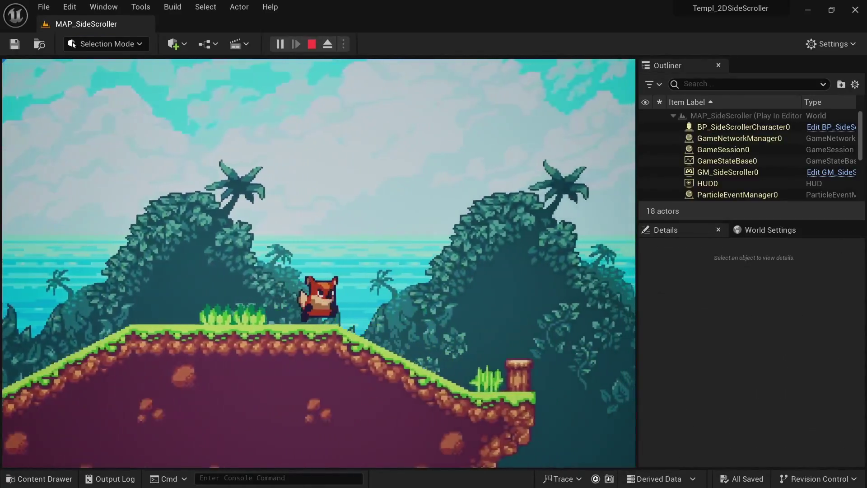
Jump the fox left onto the tree stump, then make the pirate jump twice.
{"action": "key", "text": "space"}
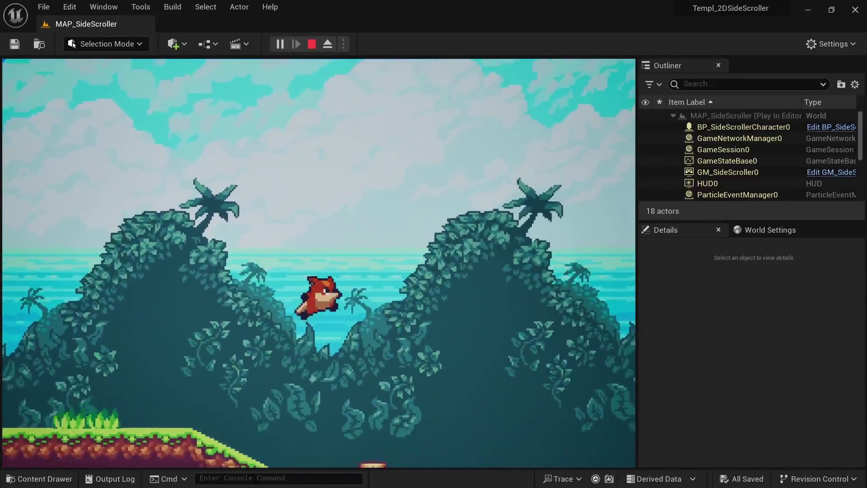
{"action": "key", "text": "a"}
{"action": "key", "text": "a"}
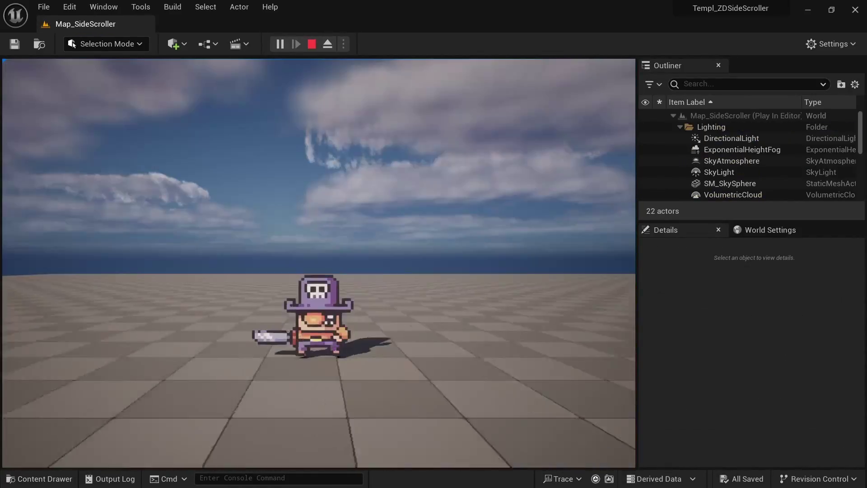
{"action": "key", "text": "space"}
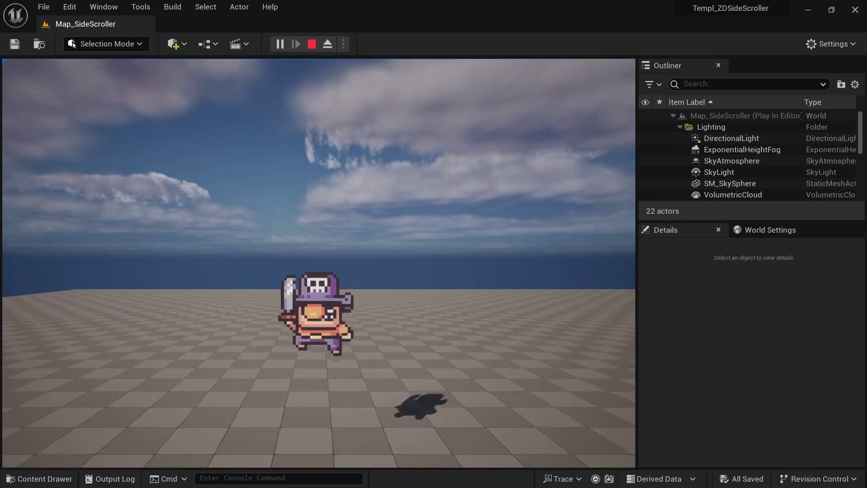
{"action": "key", "text": "space"}
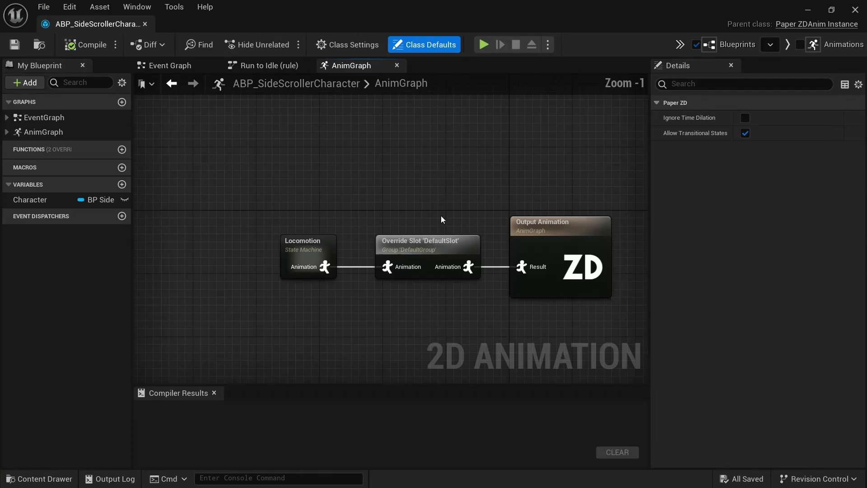
Centre the AnimGraph nodes, open the Locomotion state machine and pan across its states.
{"action": "right_click_drag", "start_coordinate": [440, 215], "coordinate": [405, 174]}
{"action": "scroll", "coordinate": [406, 175], "scroll_direction": "up", "scroll_amount": 1}
{"action": "double_click", "coordinate": [238, 212]}
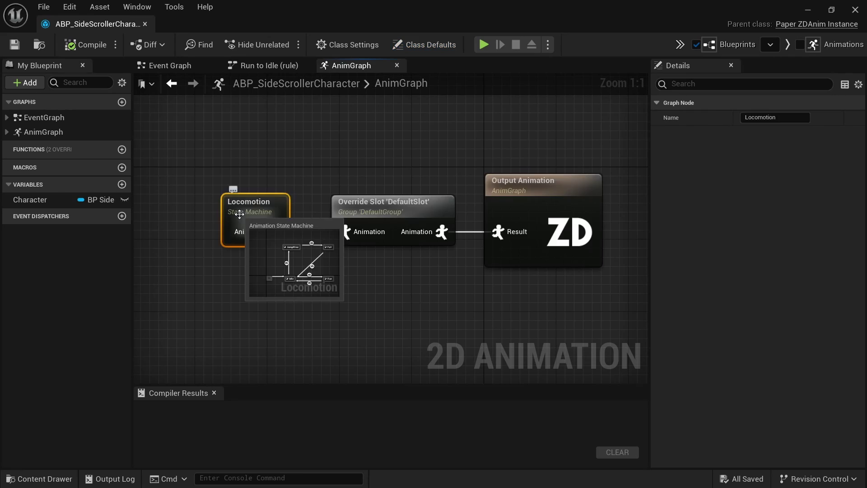
{"action": "right_click_drag", "start_coordinate": [294, 218], "coordinate": [257, 209]}
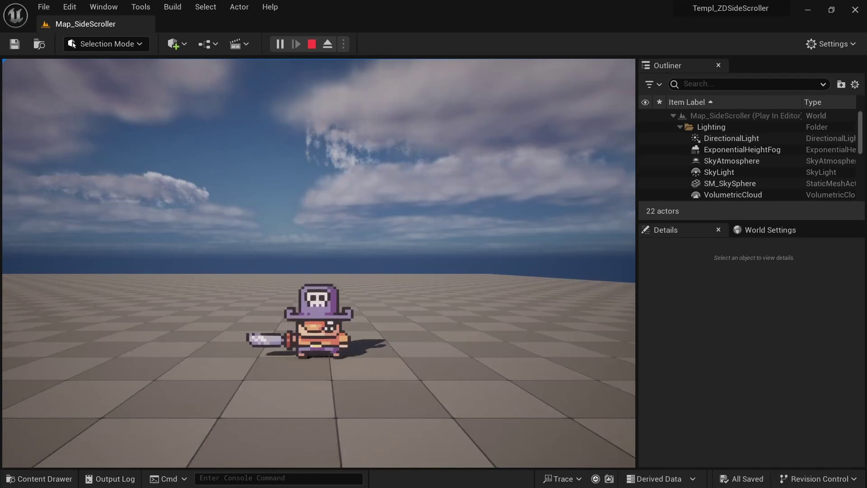
Jump the pirate twice and run him left past the tree, then pan the event graph.
{"action": "key", "text": "space"}
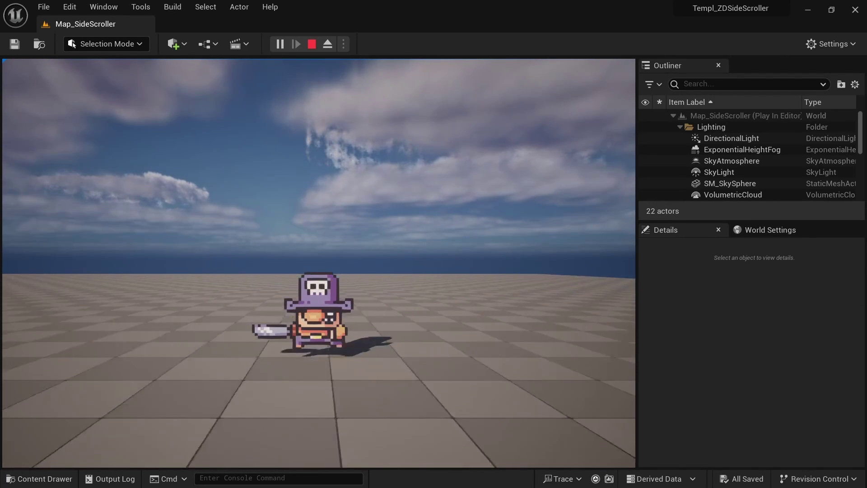
{"action": "key", "text": "space"}
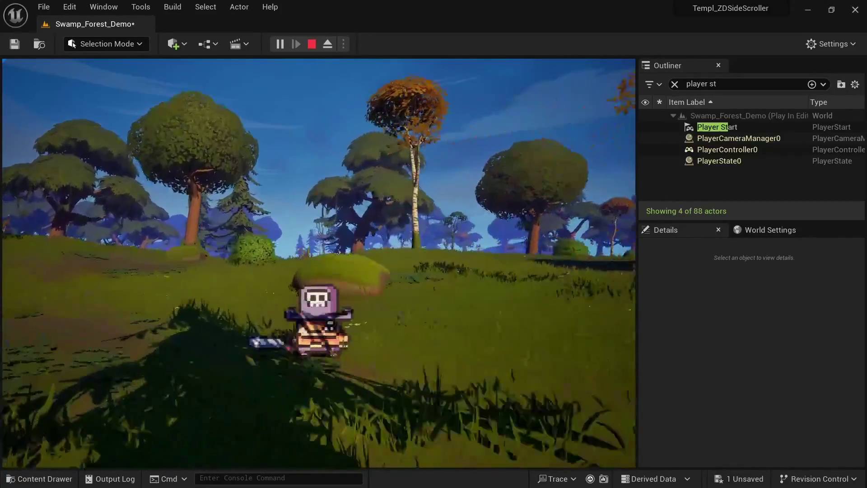
{"action": "key", "text": "a"}
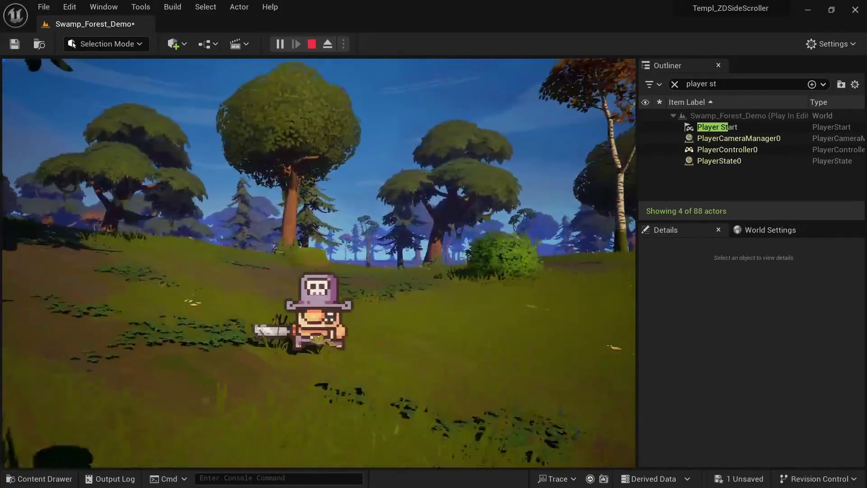
{"action": "key", "text": "a"}
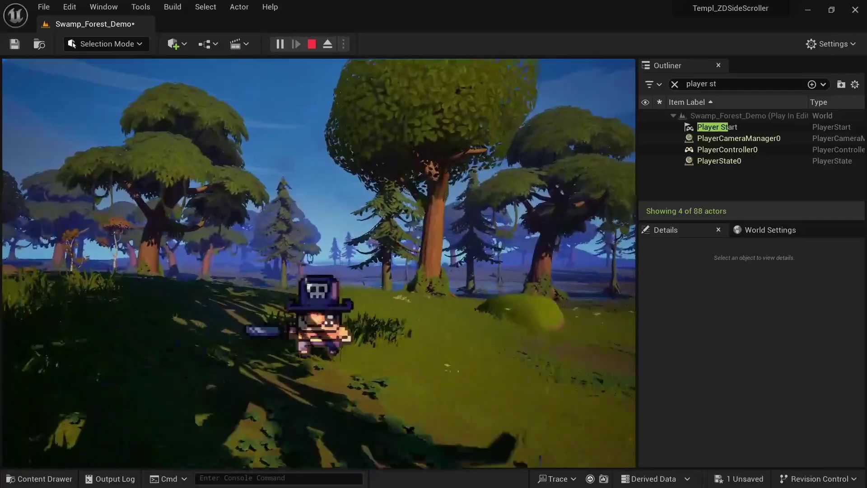
{"action": "key", "text": "a"}
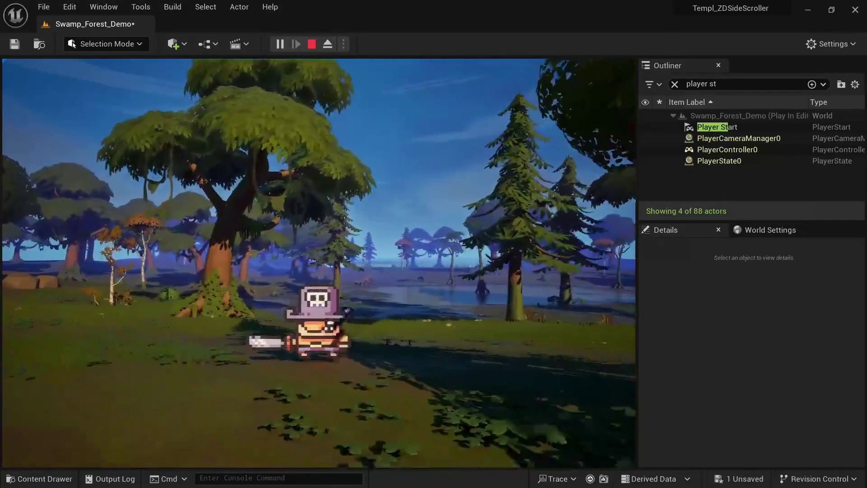
{"action": "key", "text": "a"}
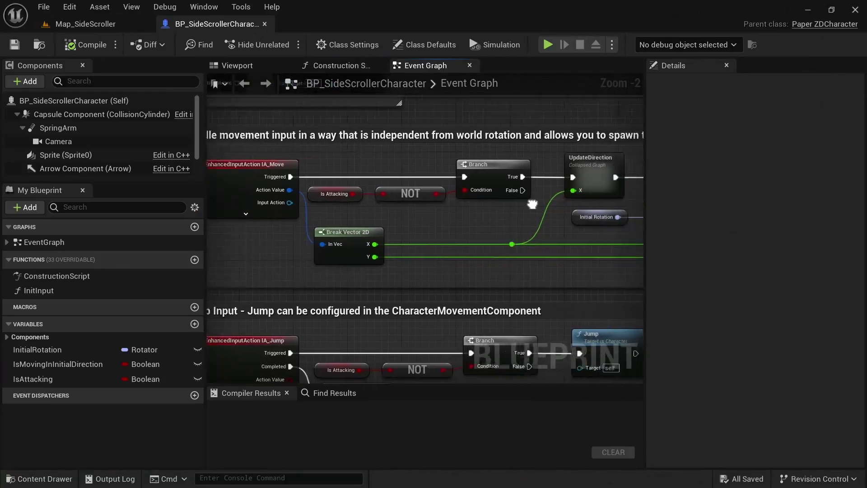
{"action": "right_click_drag", "start_coordinate": [595, 214], "coordinate": [419, 213]}
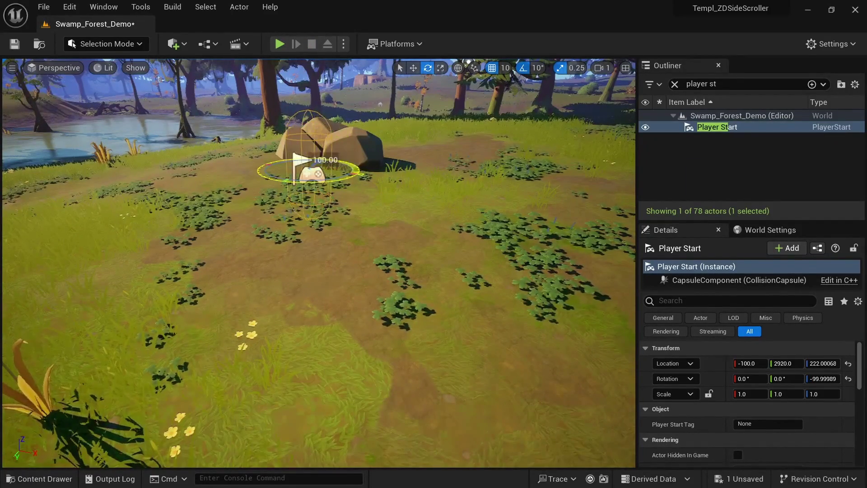
Play the swamp forest level, walk the pirate left and right, stop, and frame Player Start.
{"action": "left_click", "coordinate": [280, 44]}
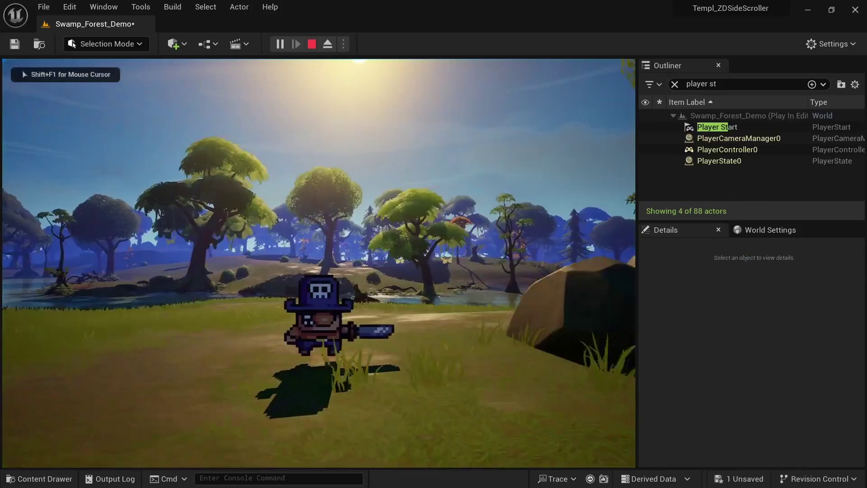
{"action": "key", "text": "a"}
{"action": "key", "text": "d"}
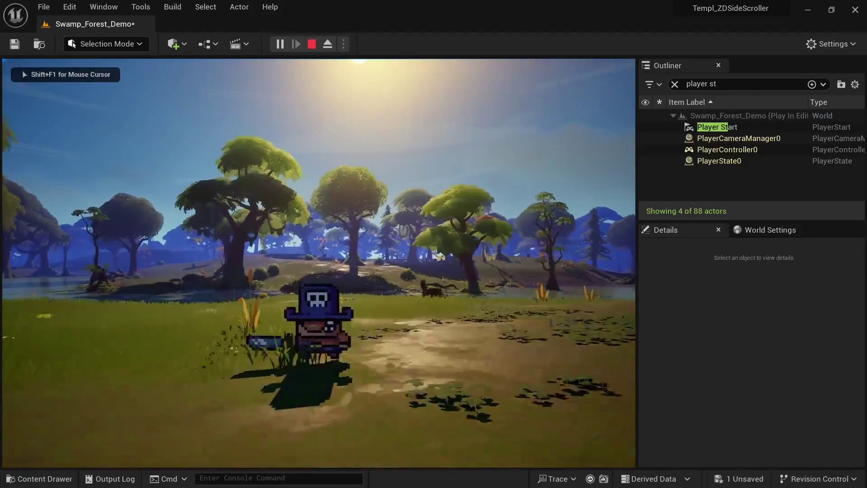
{"action": "key", "text": "Escape"}
{"action": "key", "text": "f"}
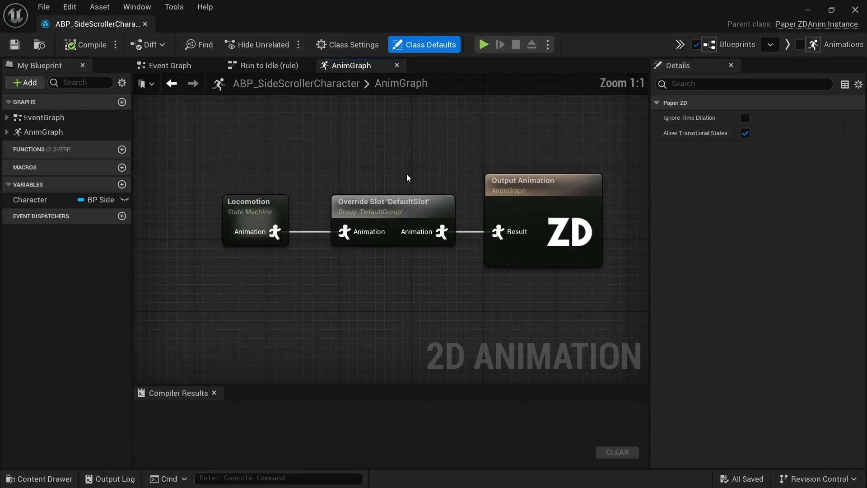
Double-click into the Locomotion state machine and pan across its states.
{"action": "double_click", "coordinate": [240, 214]}
{"action": "right_click_drag", "start_coordinate": [295, 223], "coordinate": [257, 209]}
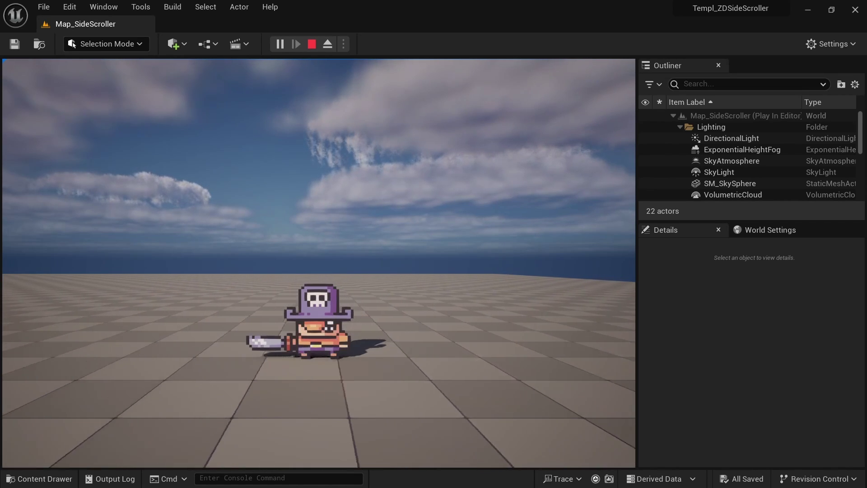
Make the pirate swing his sword and walk to the left.
{"action": "key", "text": "Return"}
{"action": "key", "text": "a"}
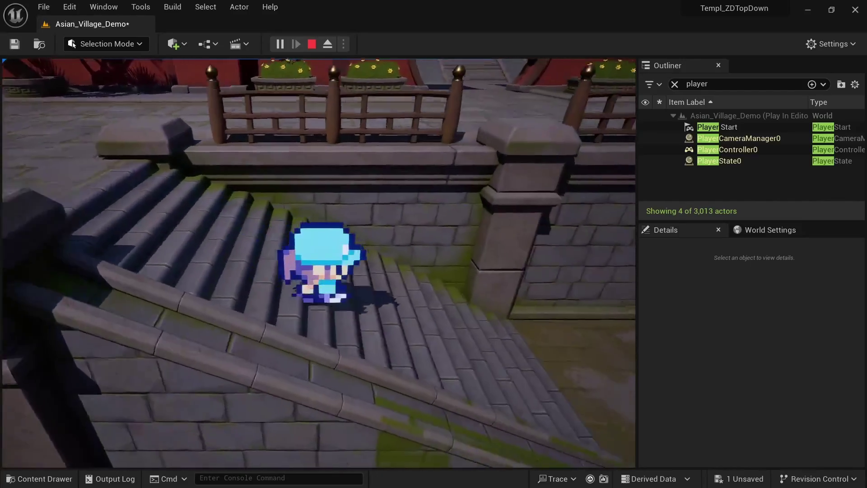
Walk the pirate down the stairs, then left and right across the frozen lake.
{"action": "key", "text": "s"}
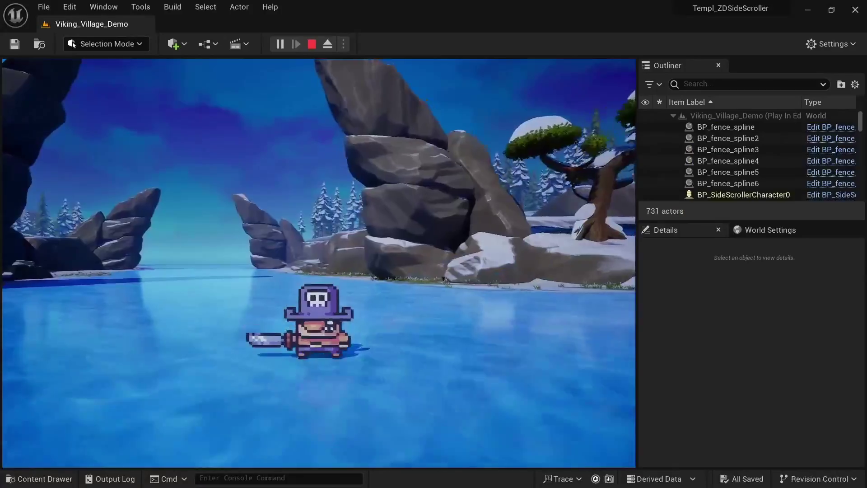
{"action": "key", "text": "a"}
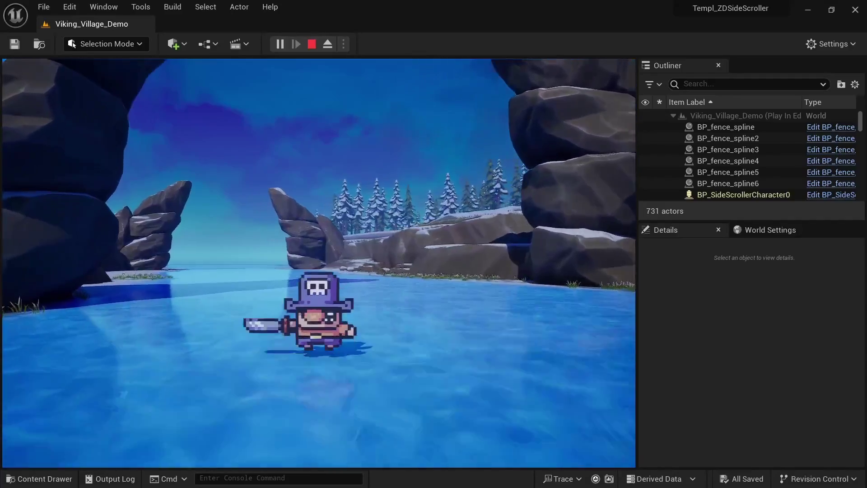
{"action": "key", "text": "d"}
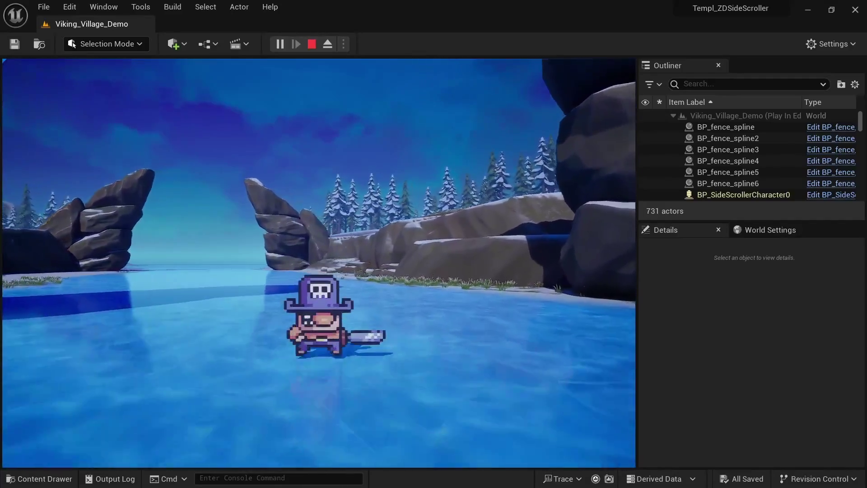